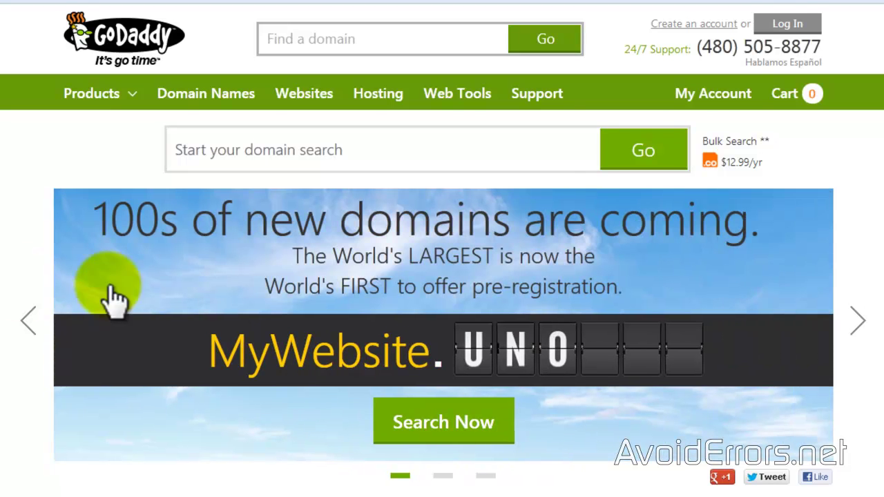
- Register as a new GoDaddy customer with an email, username, password and call-in PIN
scroll(696, 89, "down", 1)
left_click(696, 86)
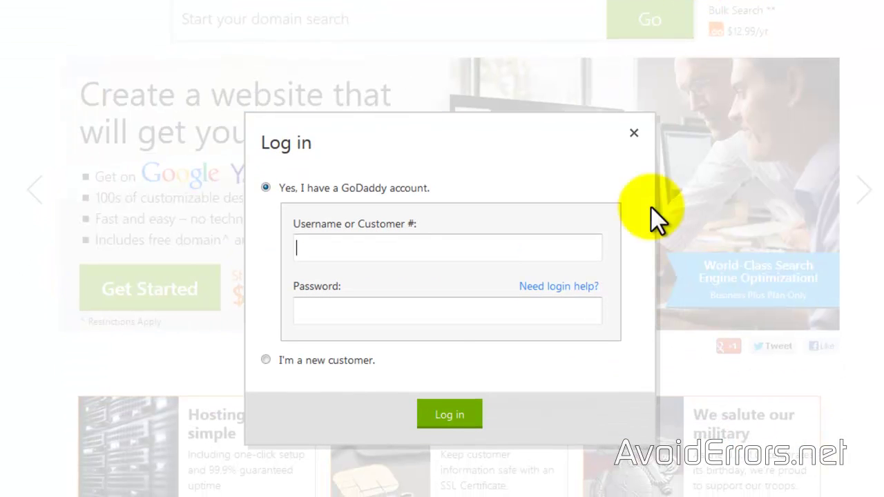
left_click(267, 360)
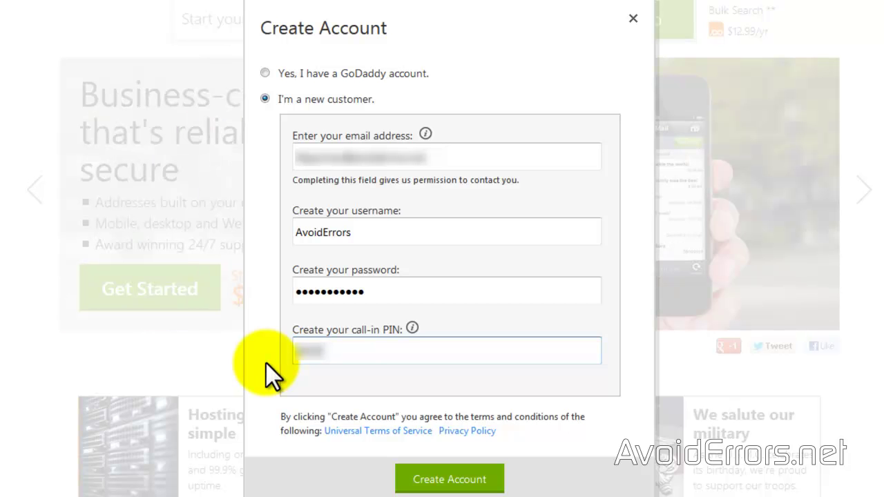
left_click(401, 481)
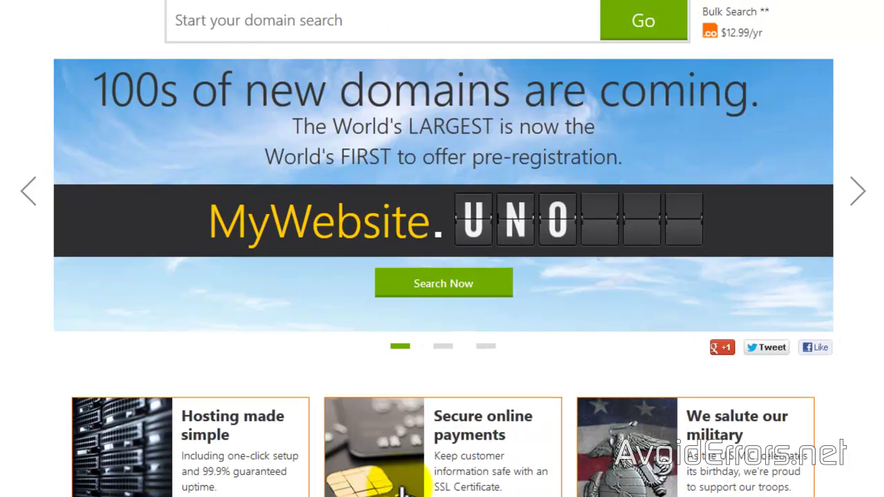
scroll(442, 276, "up", 1)
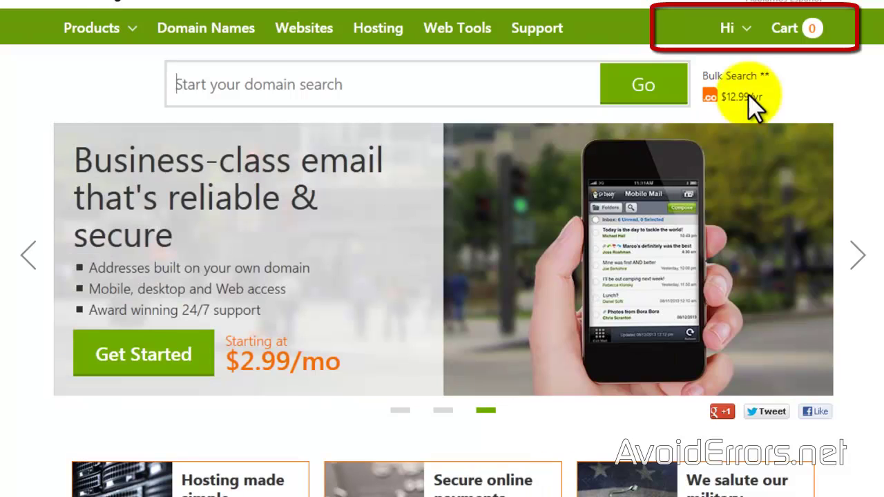
- Search for the domain 'avoiderrors' and browse the results showing avoiderrors.com taken
left_click(754, 36)
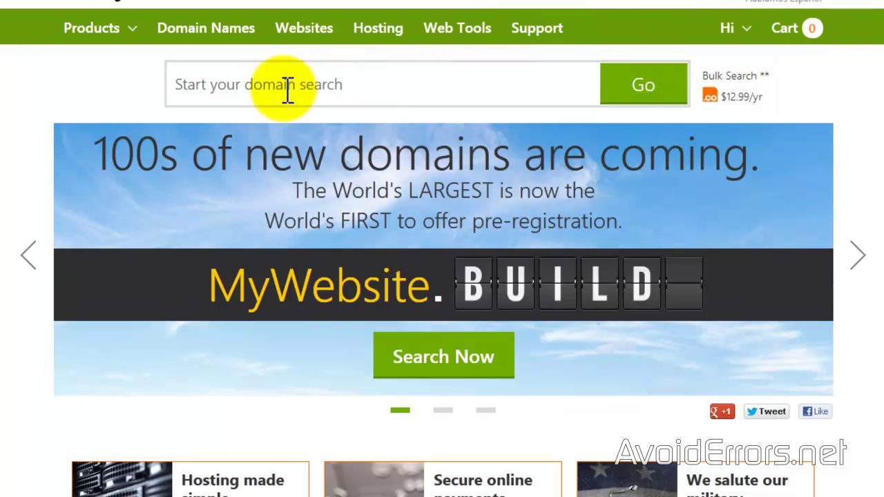
left_click(265, 94)
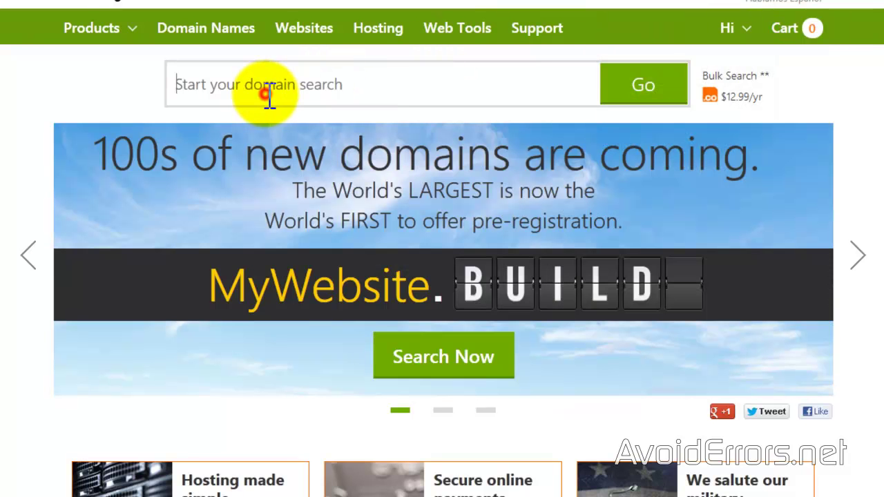
type("avoiderrors")
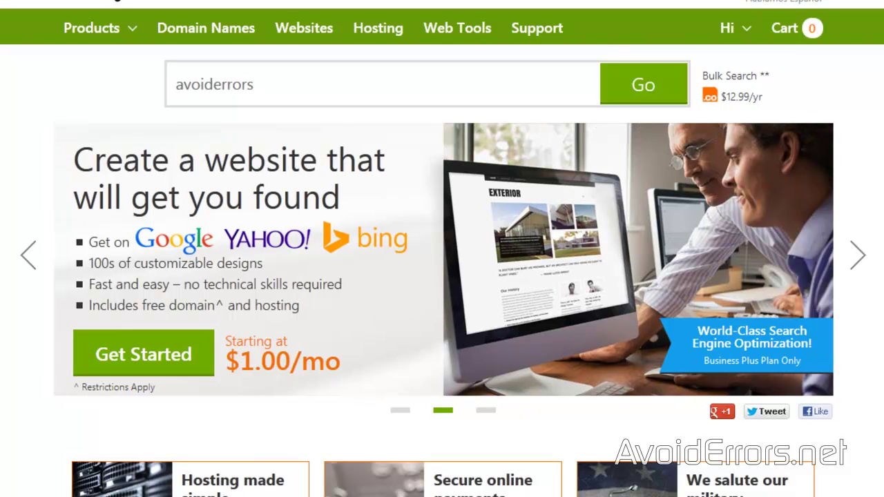
key("Return")
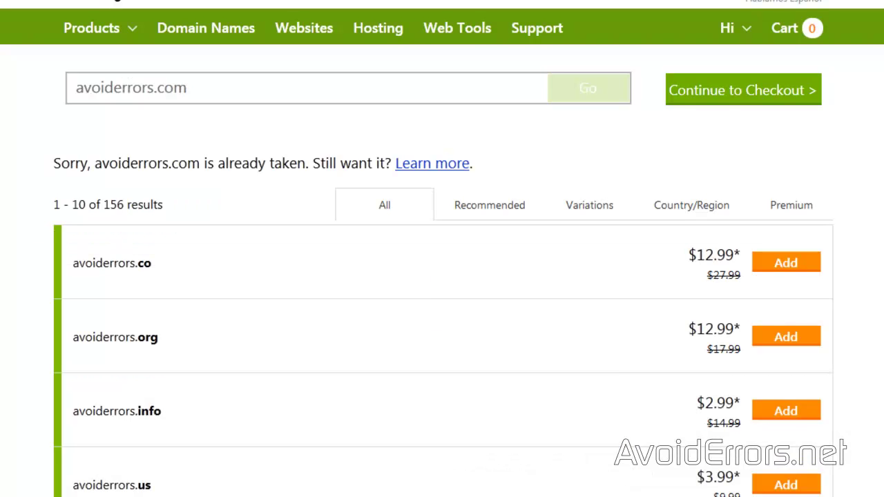
scroll(442, 276, "down", 8)
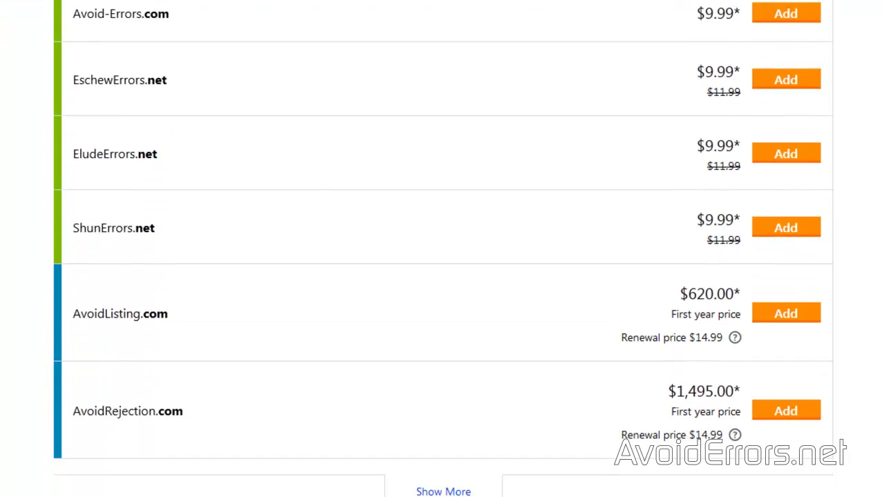
scroll(442, 276, "up", 8)
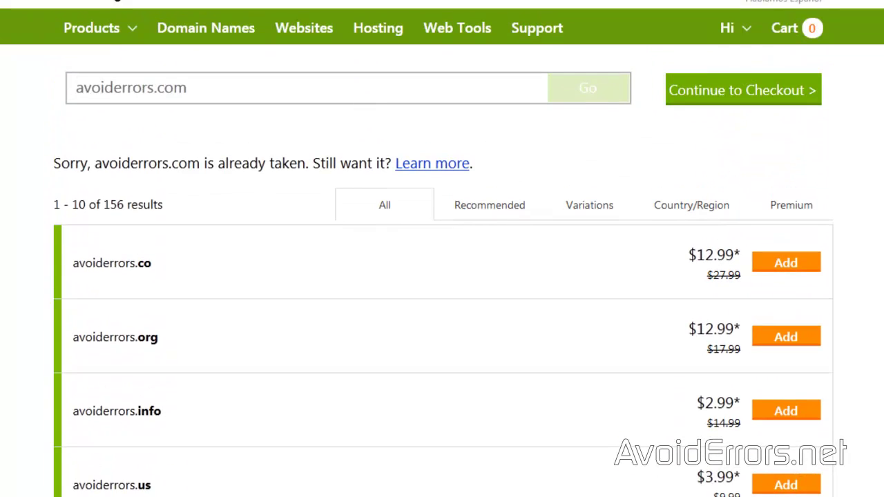
- Add avoiderrors.org from the Recommended results with the Domain Only option
left_click(475, 212)
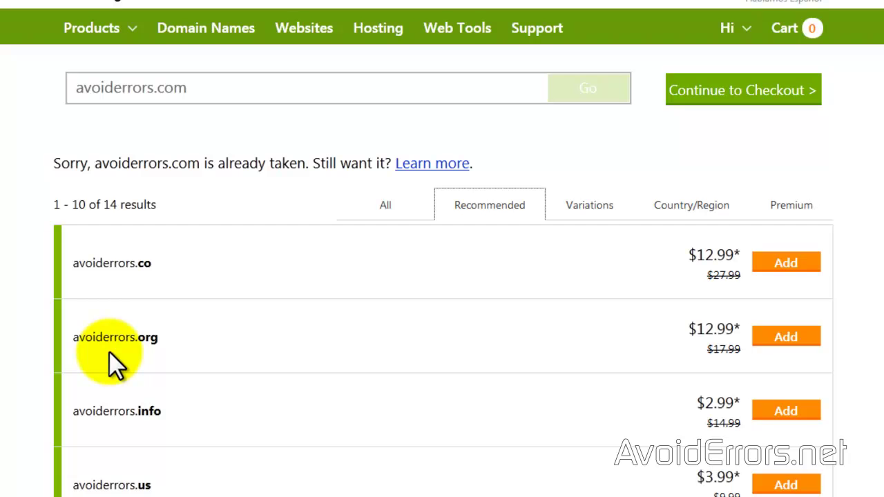
left_click(789, 338)
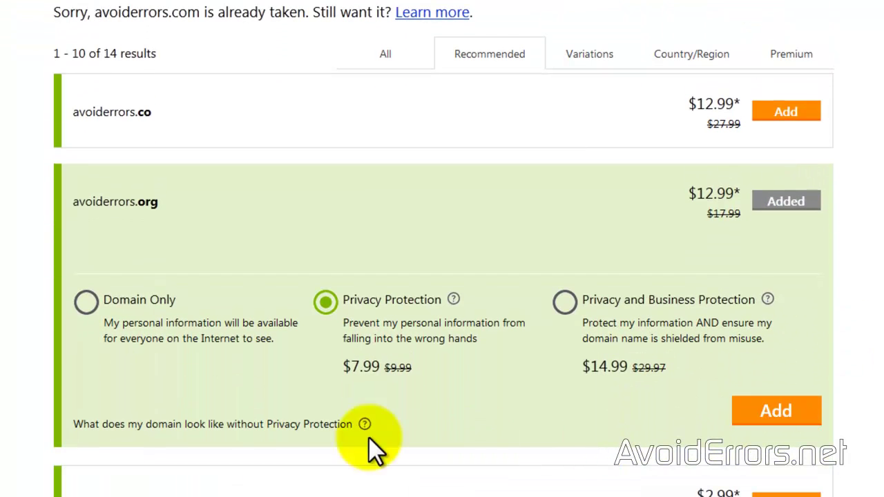
left_click(85, 304)
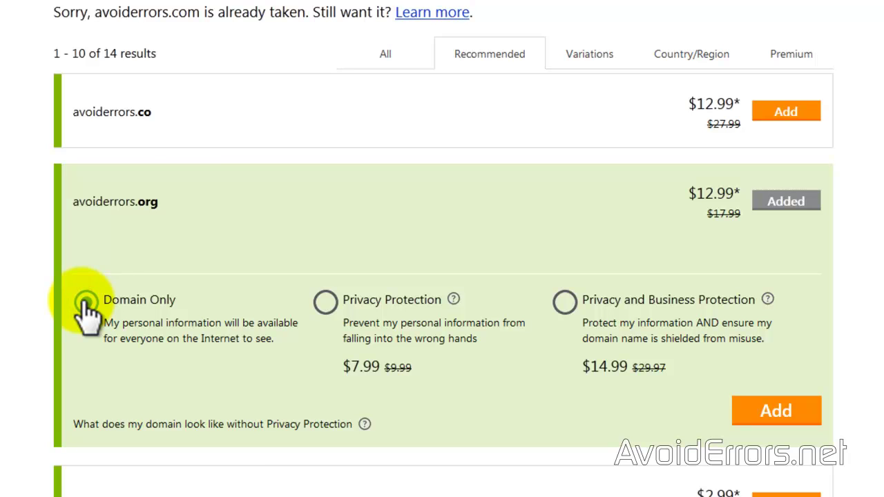
left_click(792, 423)
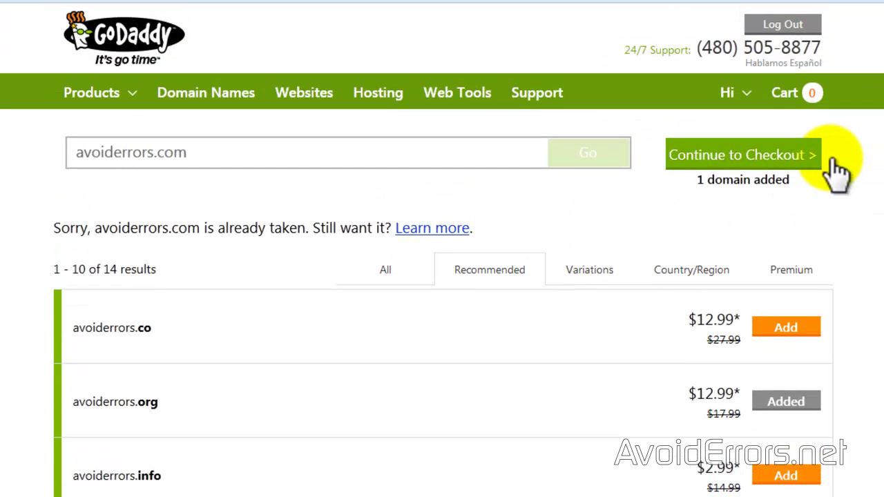
- At checkout, choose Web Hosting with the Economy Hosting plan and add it to the order
left_click(775, 155)
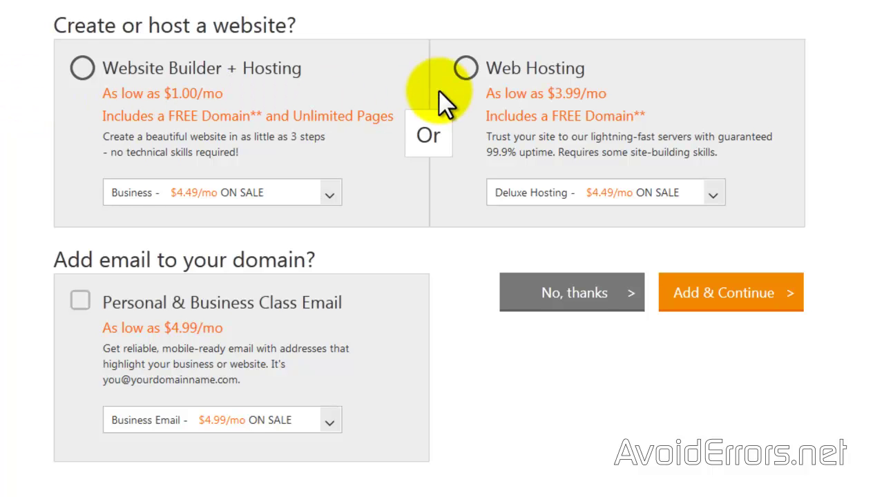
left_click(469, 68)
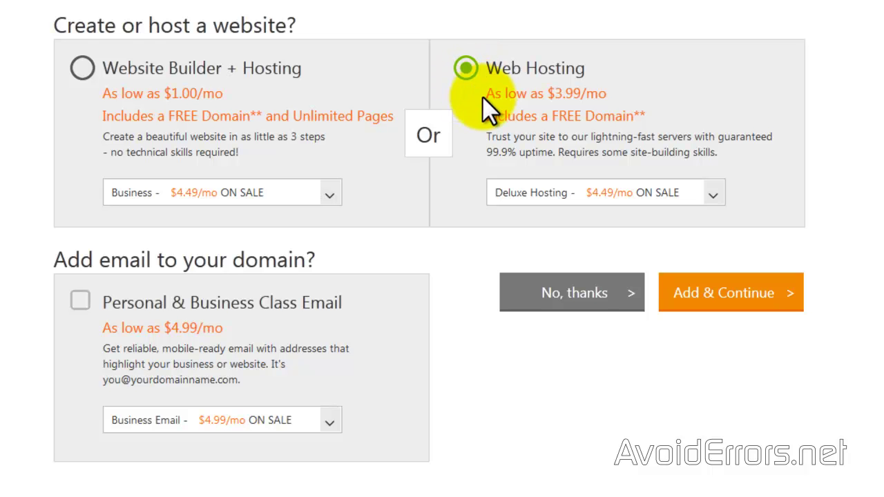
left_click(716, 194)
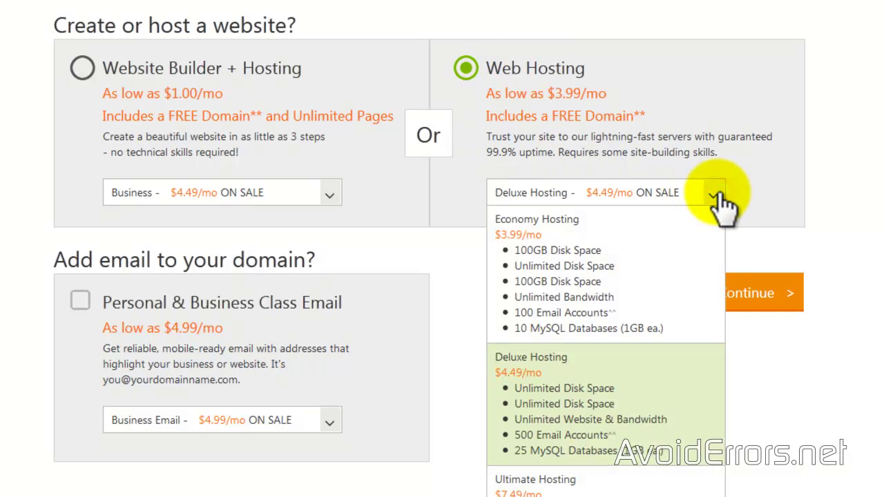
left_click(663, 245)
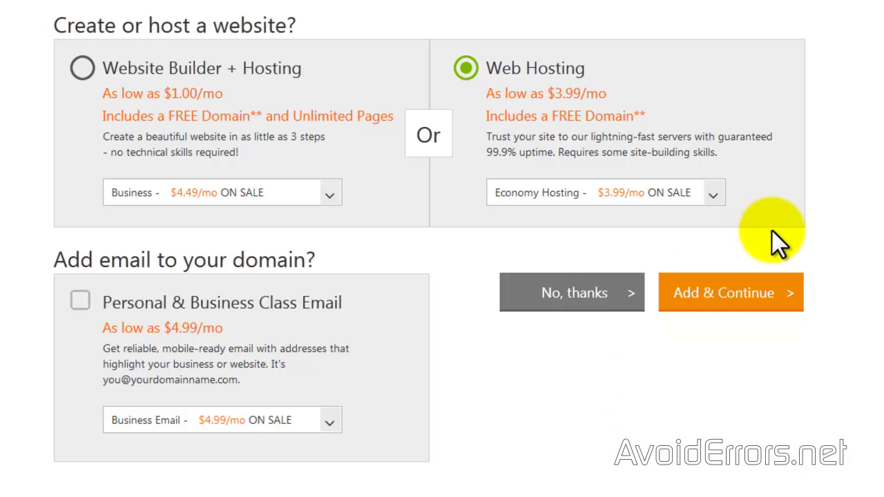
left_click(786, 298)
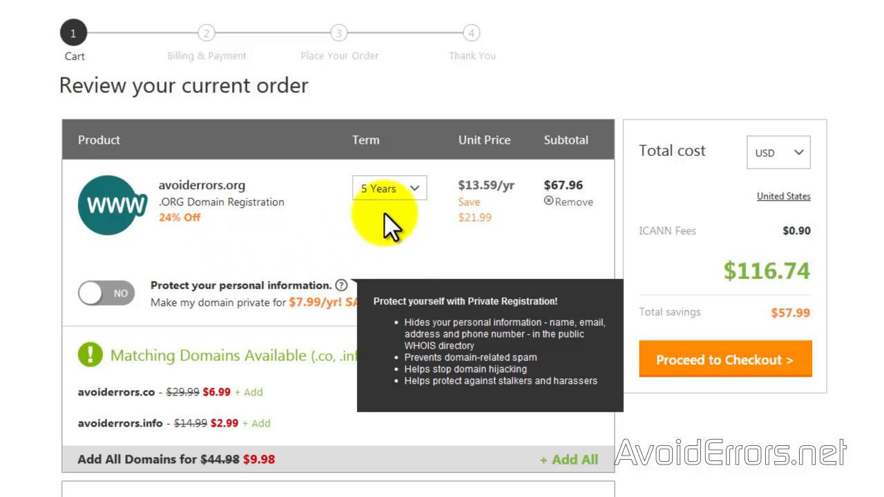
- Set the avoiderrors.org registration term to 1 Year
left_click(415, 189)
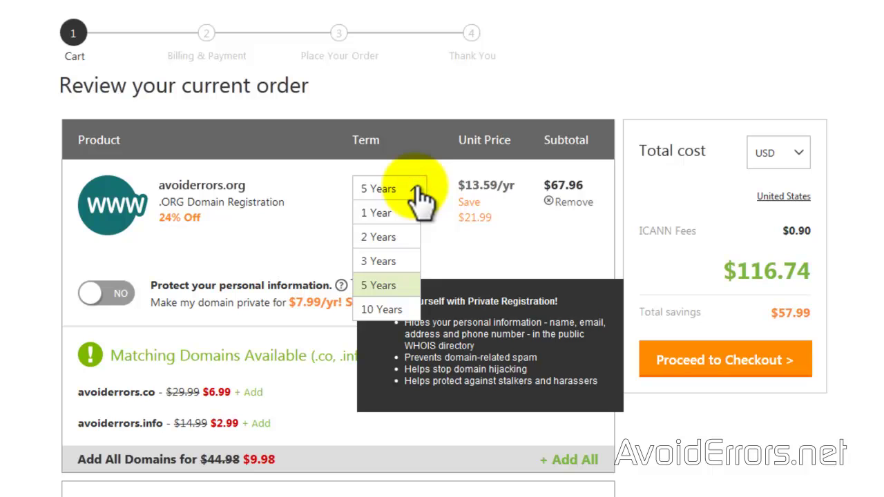
left_click(404, 214)
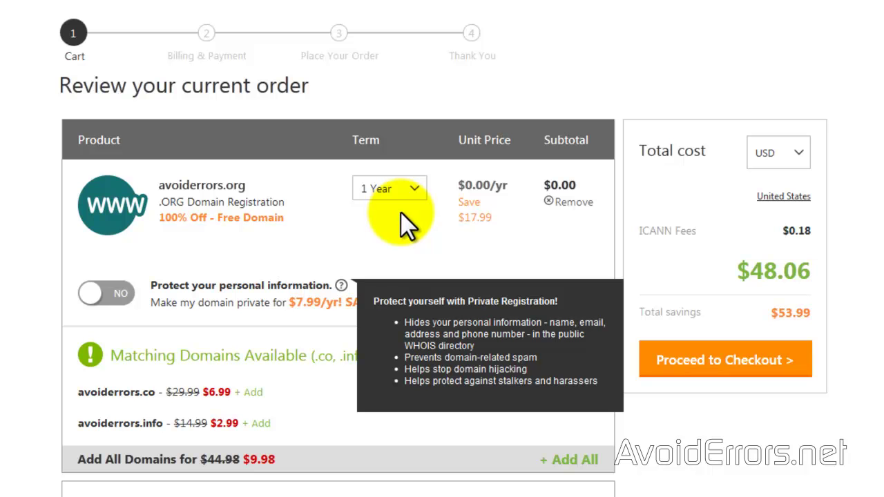
left_click(377, 261)
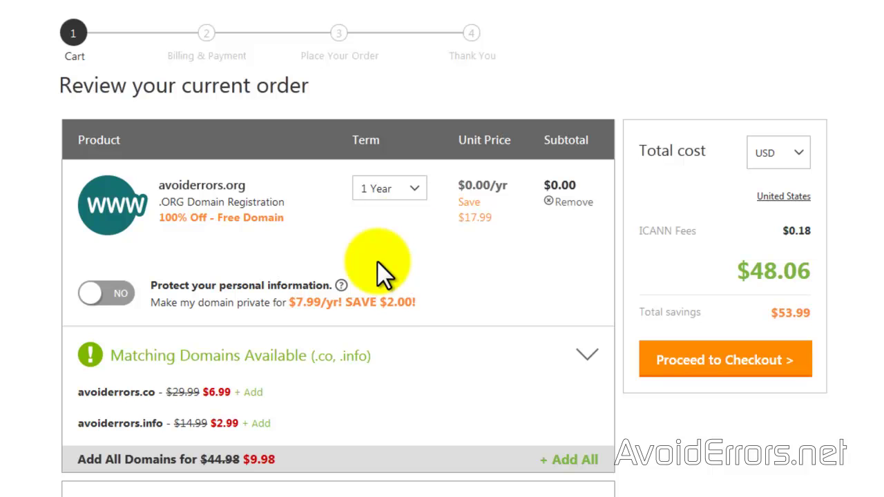
left_click(417, 189)
left_click(416, 189)
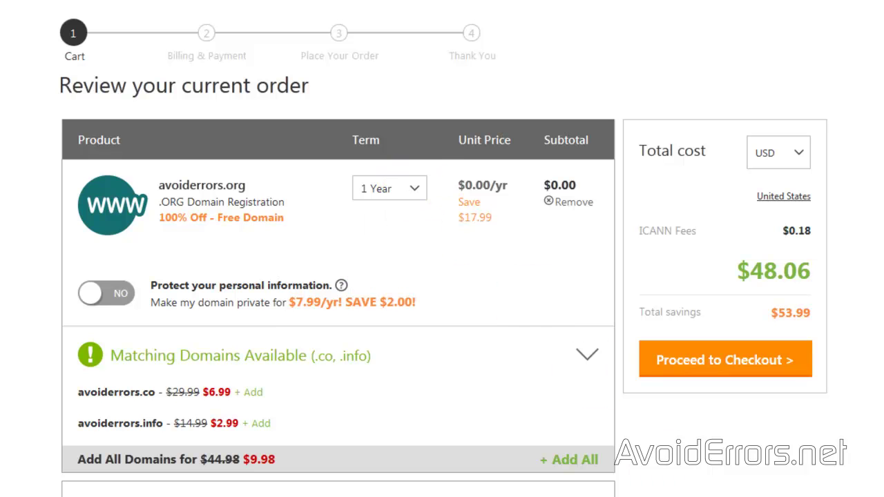
- Change the Economy Web Hosting term to 1 Month and proceed to checkout
scroll(414, 477, "down", 2)
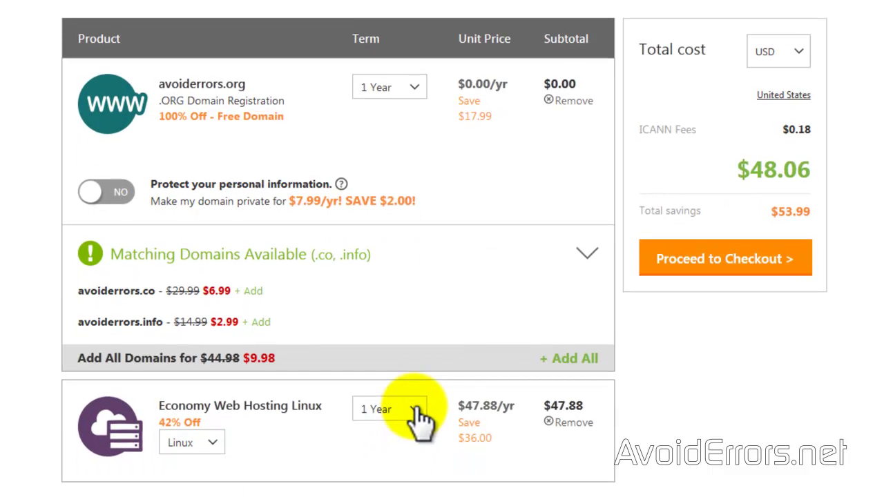
left_click(418, 409)
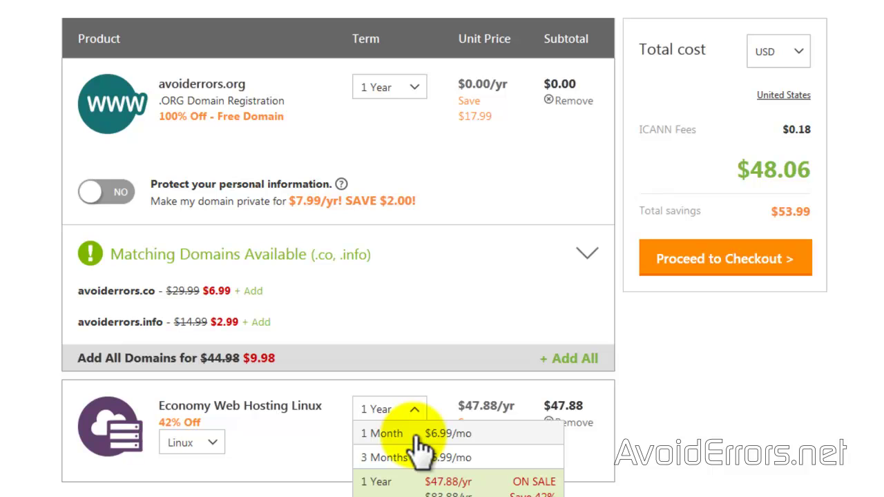
left_click(415, 434)
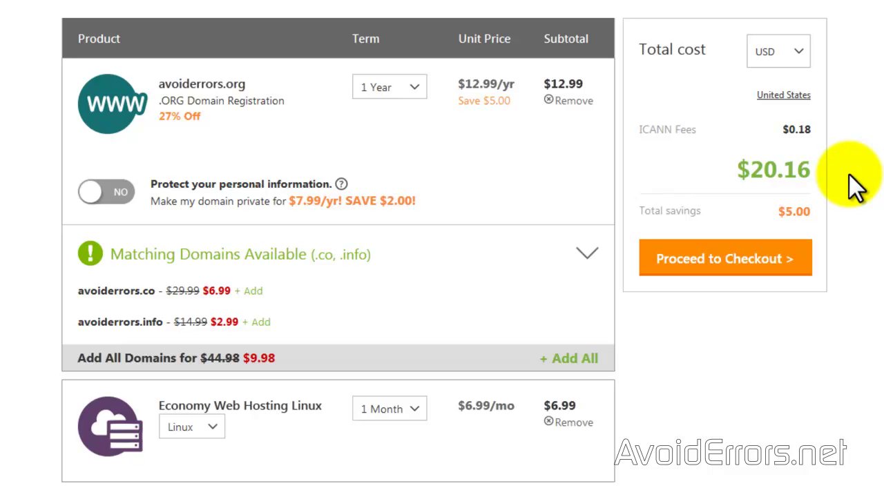
left_click(800, 264)
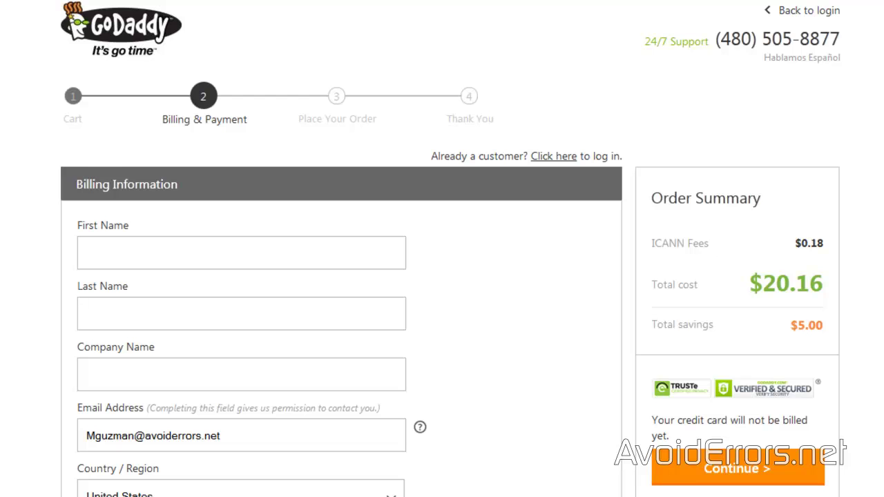
- Enter the billing information, pay by credit/debit card, and place the order
scroll(451, 248, "down", 4)
scroll(451, 248, "up", 1)
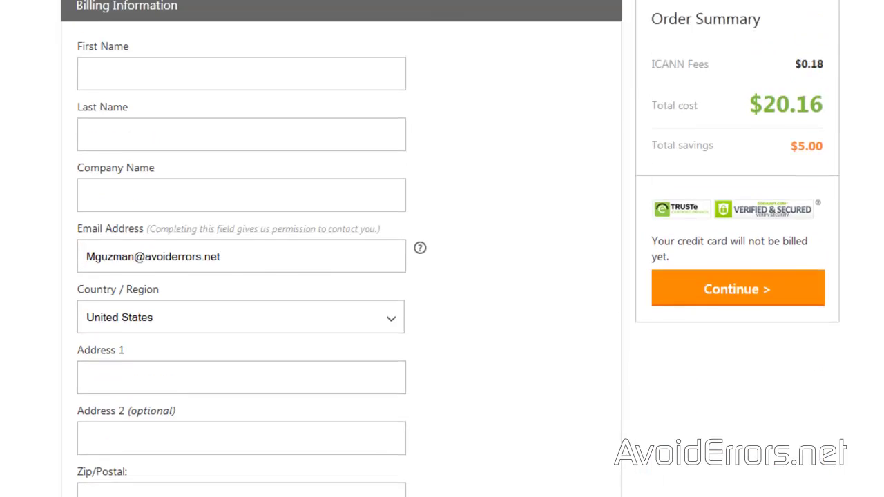
scroll(451, 248, "up", 2)
left_click(90, 256)
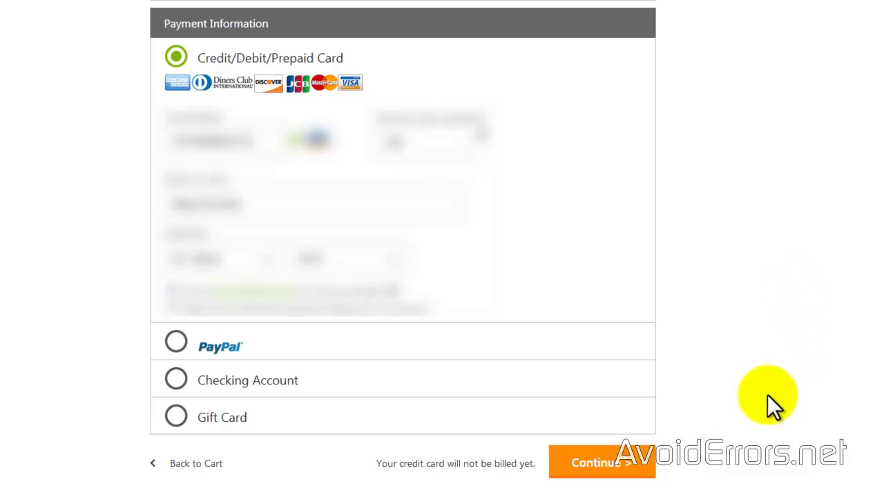
left_click(622, 464)
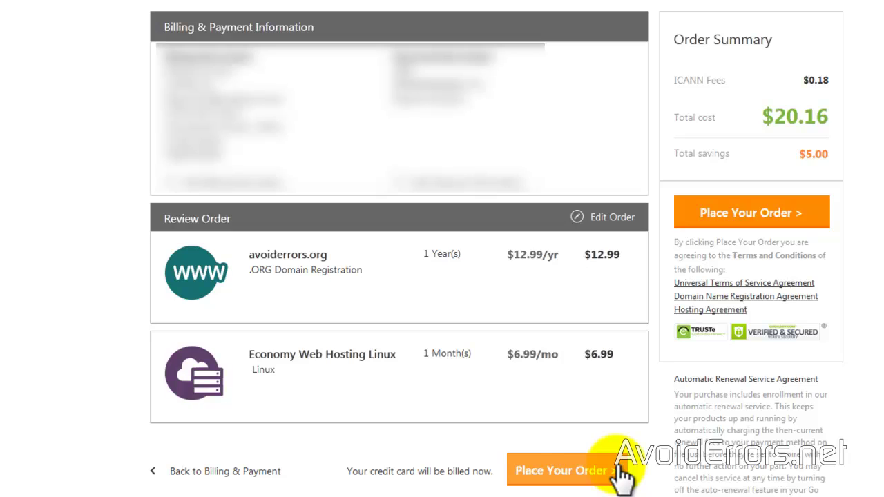
left_click(621, 472)
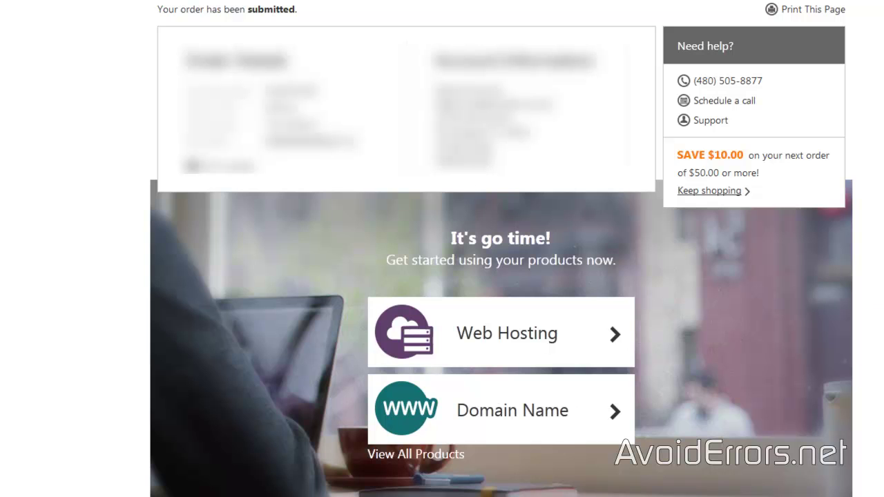
left_click(520, 332)
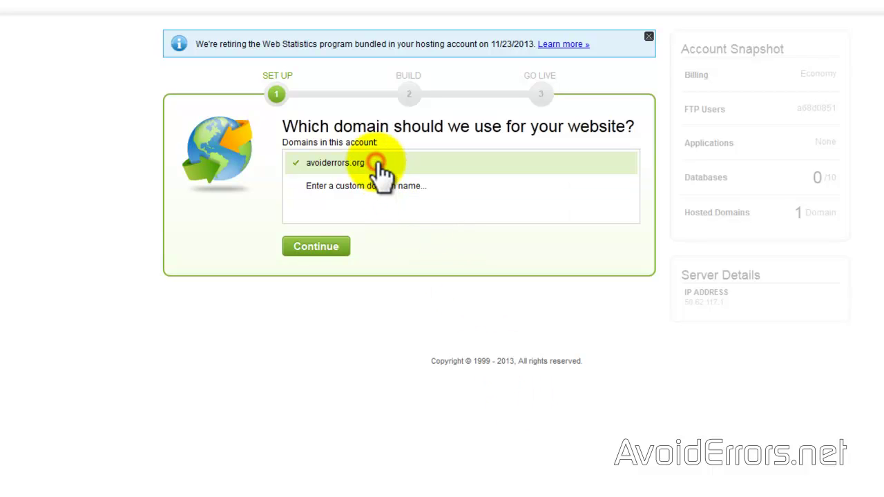
- Pick avoiderrors.org as the domain for the new web hosting account
left_click(335, 261)
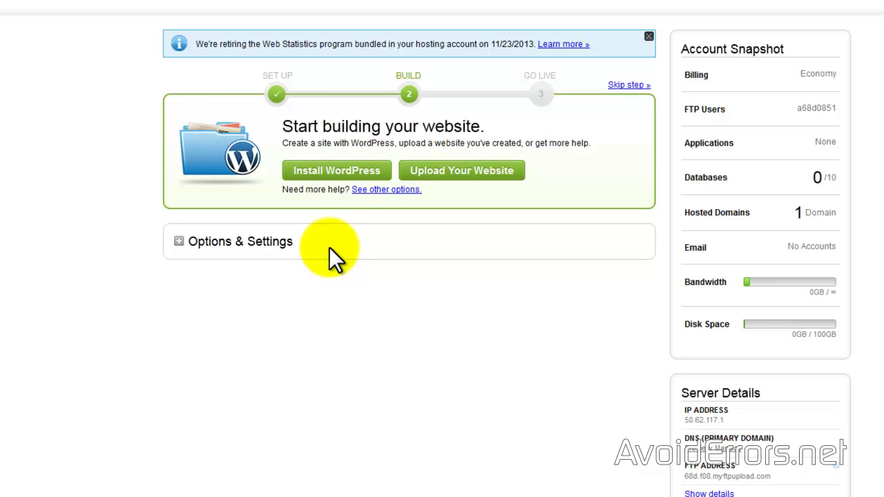
- Install WordPress on avoiderrors.org with an admin username, password and email
left_click(383, 177)
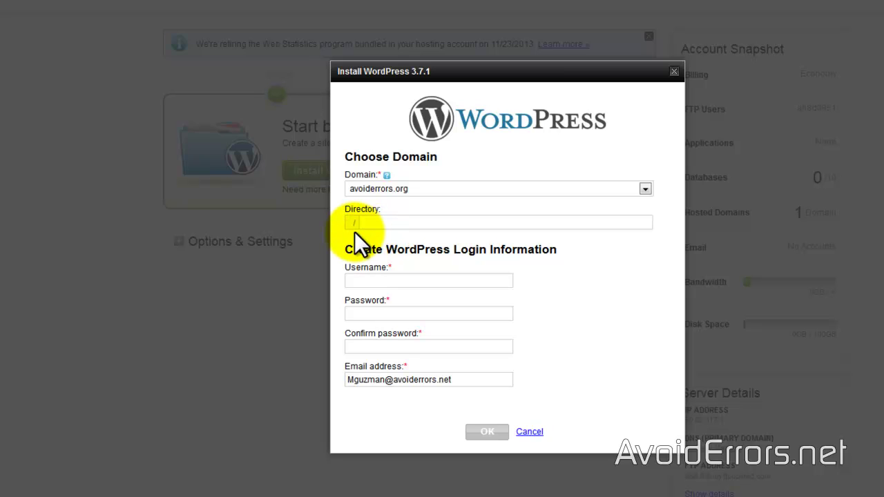
left_click(391, 279)
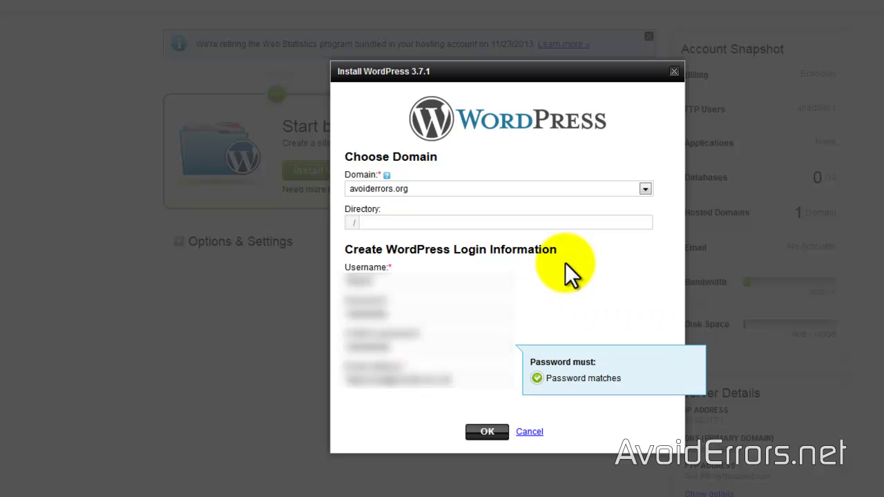
left_click(496, 433)
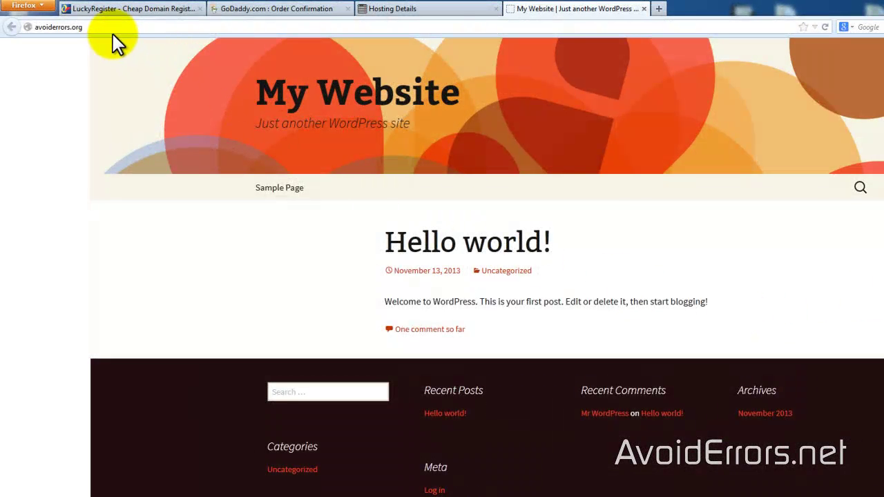
- Go to the site's /wp-admin address
left_click(103, 27)
left_click(107, 27)
type("/")
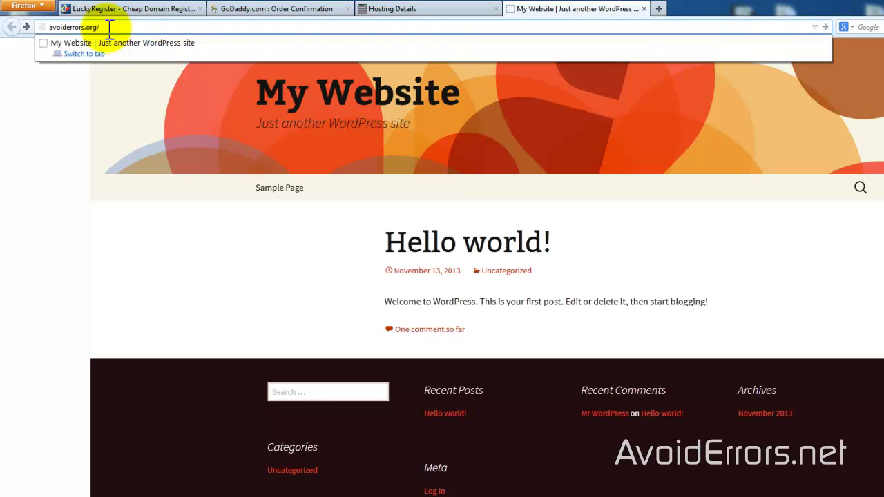
type("wp-admin")
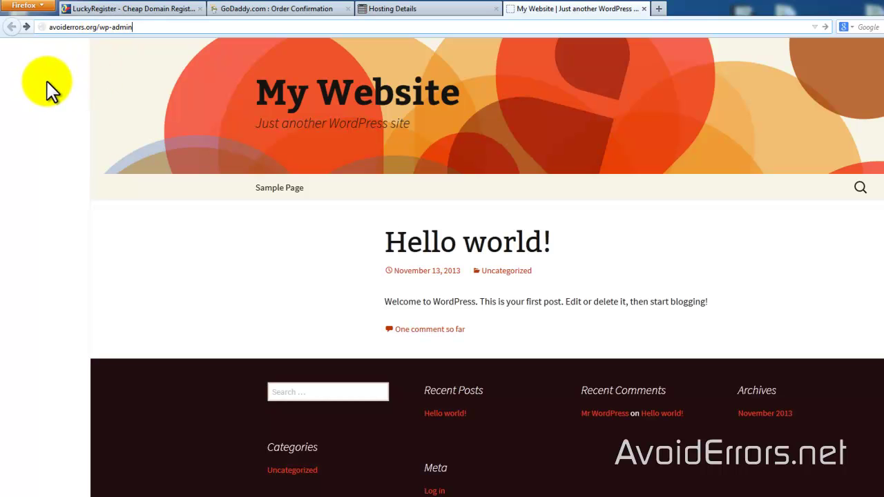
key("Return")
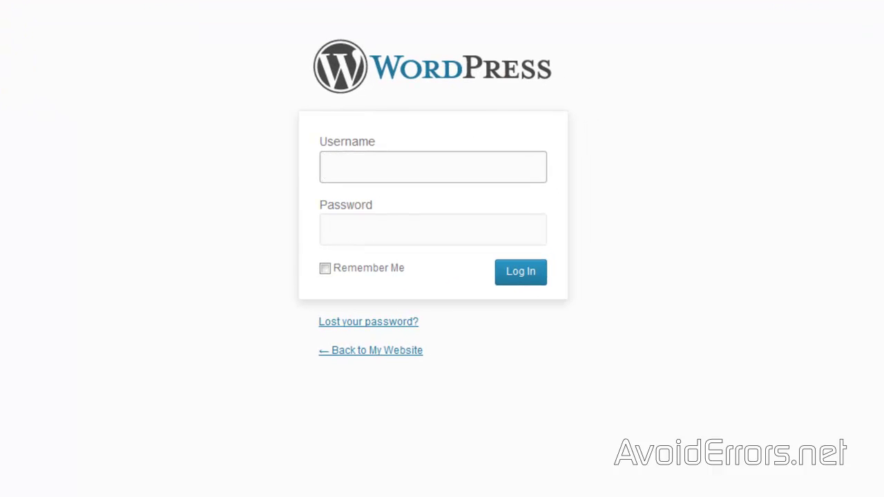
- Log in with the admin username and password, save the password, and open Show Me
left_click(335, 172)
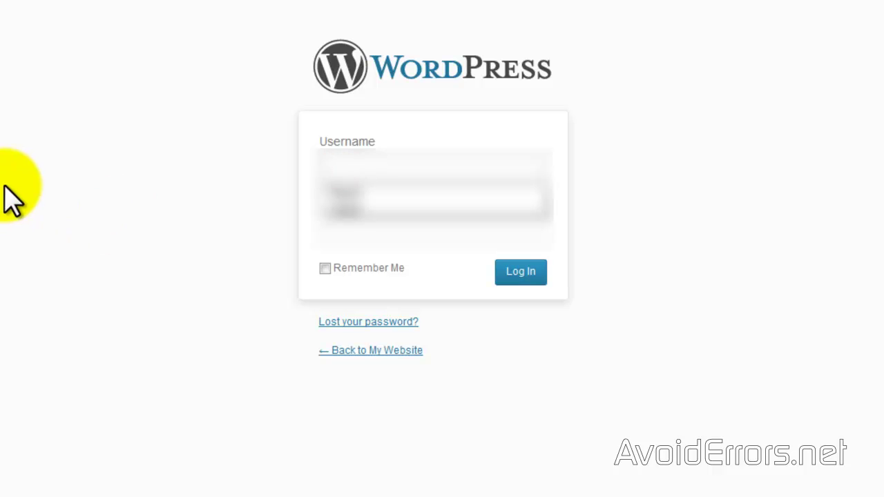
left_click(322, 203)
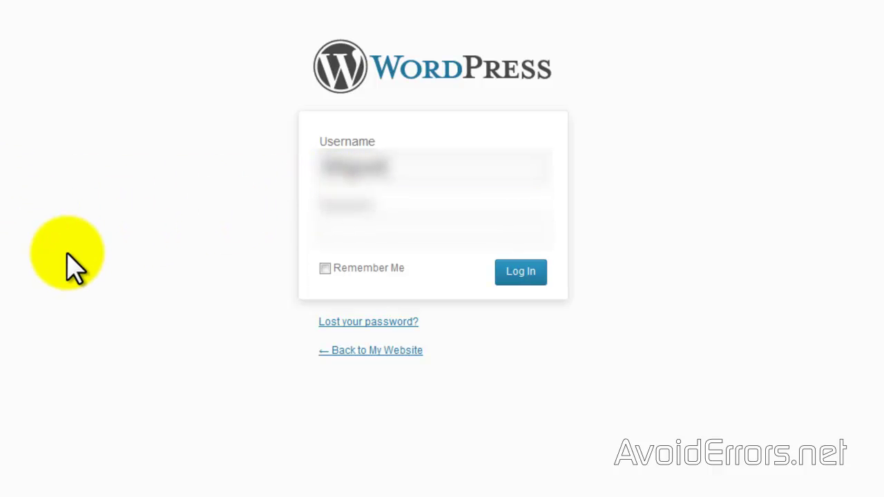
left_click(328, 224)
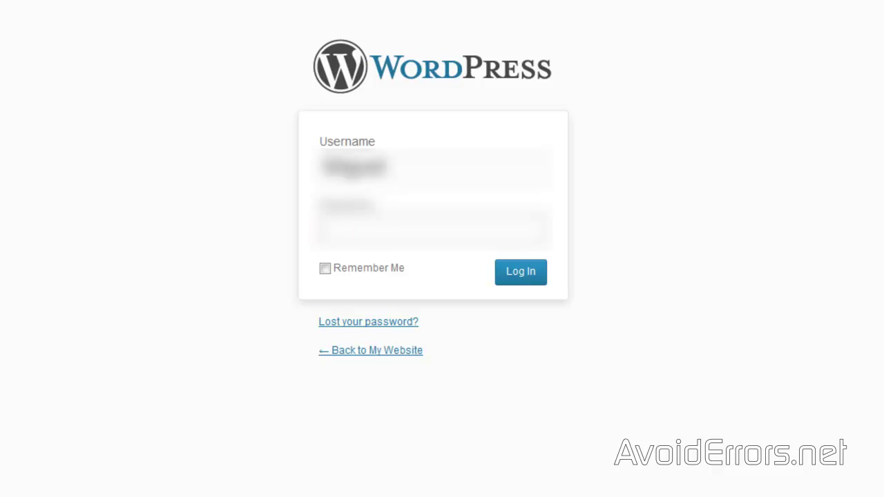
type("**************")
left_click(527, 276)
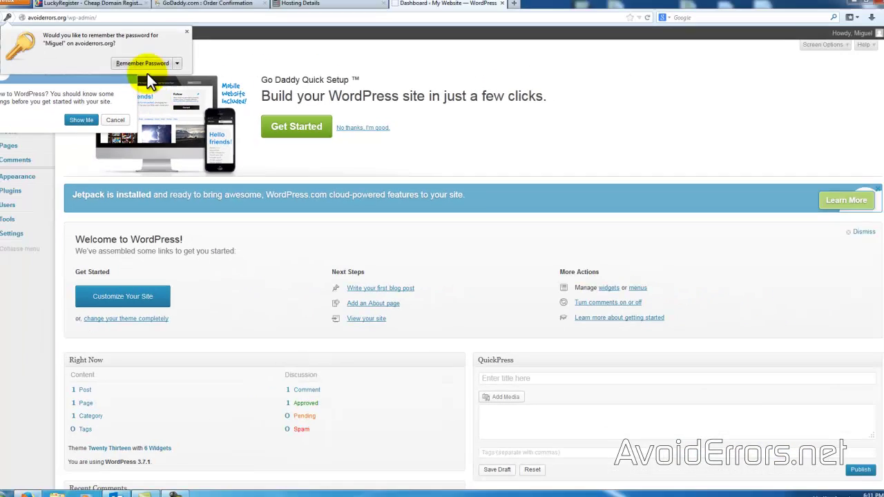
left_click(146, 63)
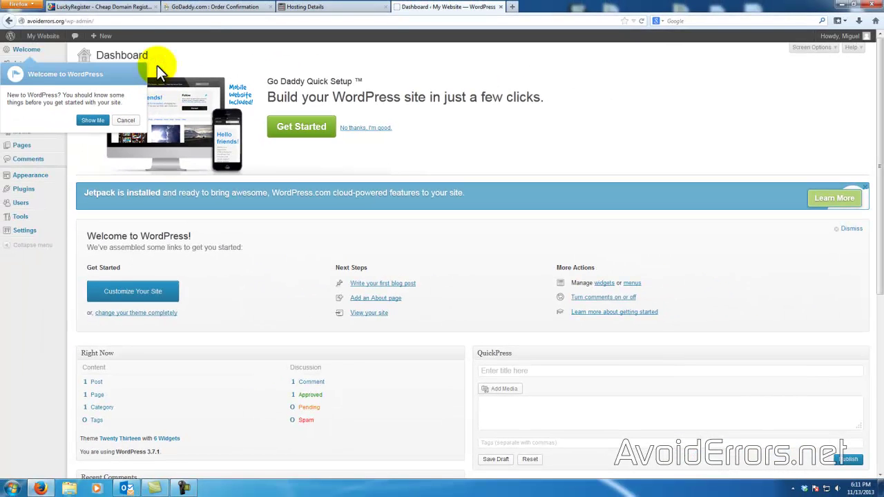
left_click(93, 121)
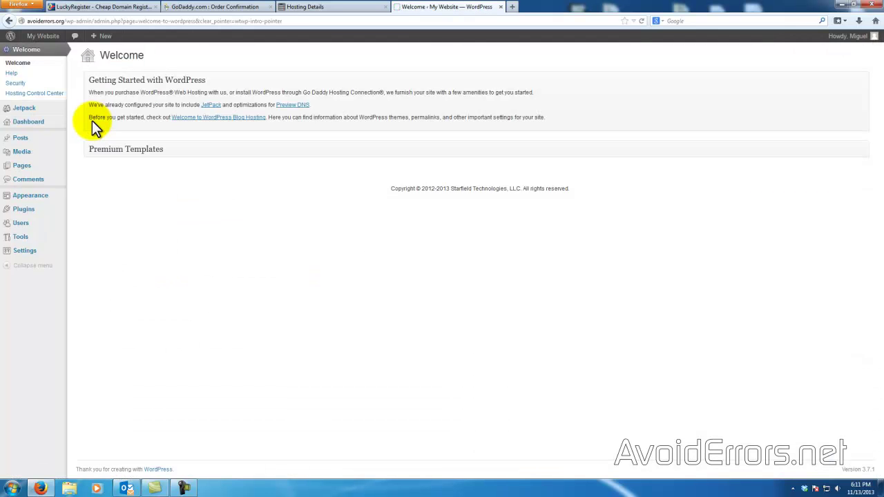